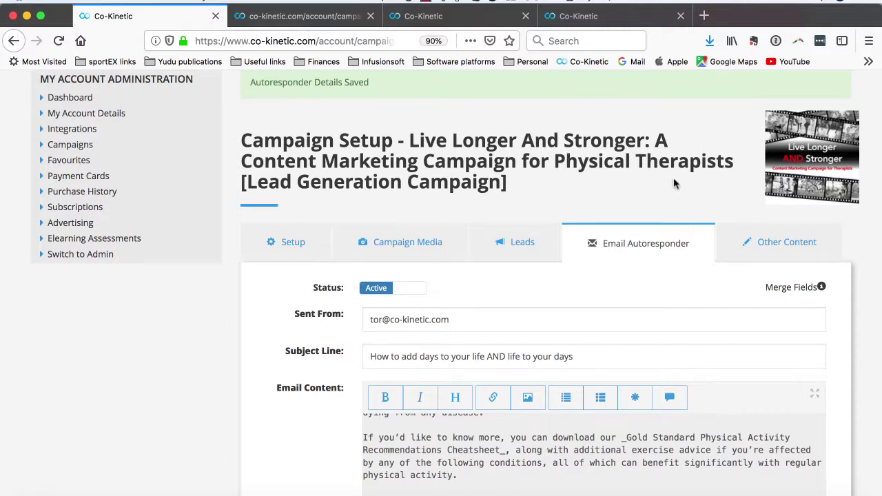
Switch to the Other Content tab to show the personal blog post URL and blog content.
scroll(674, 183, down, 2)
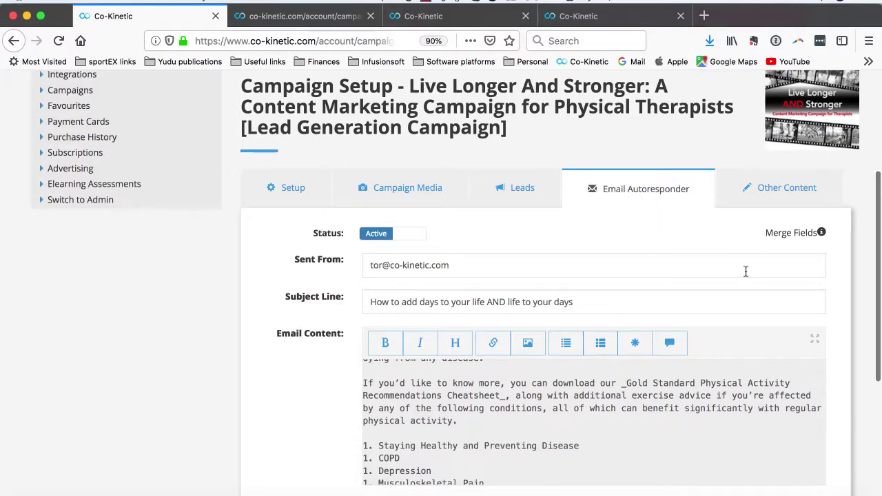
click(774, 193)
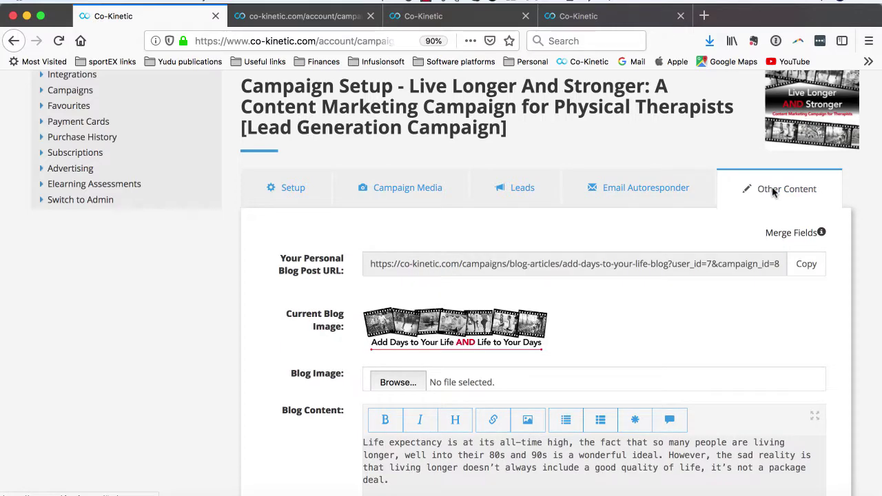
scroll(773, 192, down, 2)
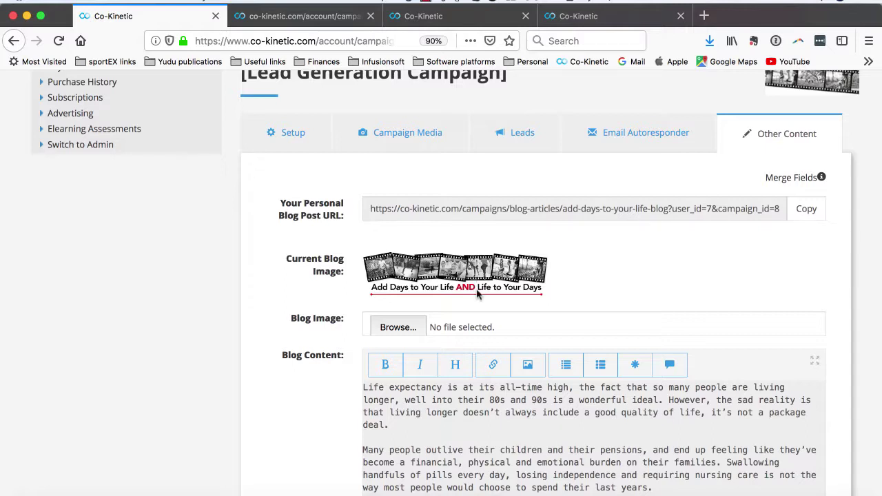
click(400, 328)
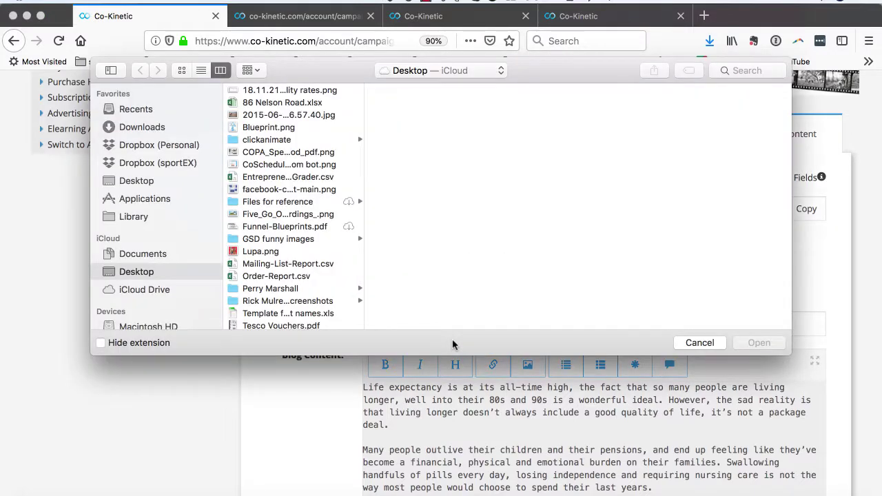
click(711, 344)
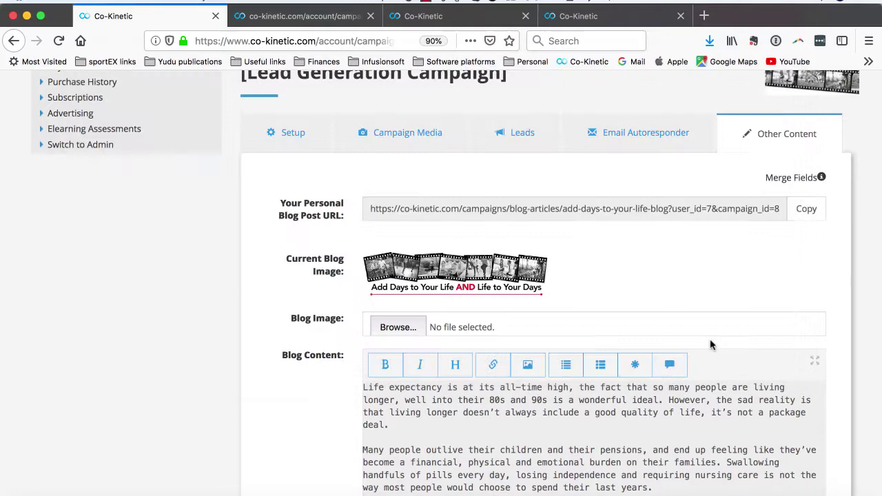
scroll(456, 304, down, 2)
scroll(456, 290, down, 3)
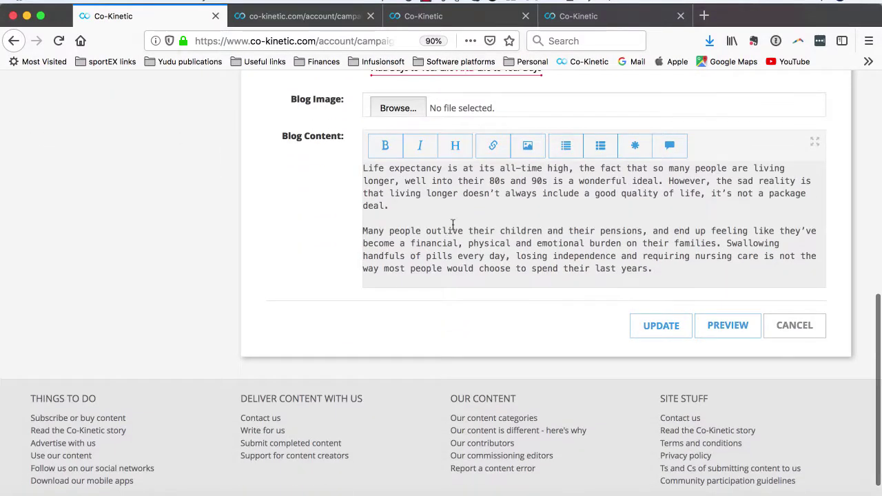
scroll(453, 225, down, 1)
scroll(452, 225, down, 2)
scroll(452, 225, down, 2)
scroll(453, 226, down, 3)
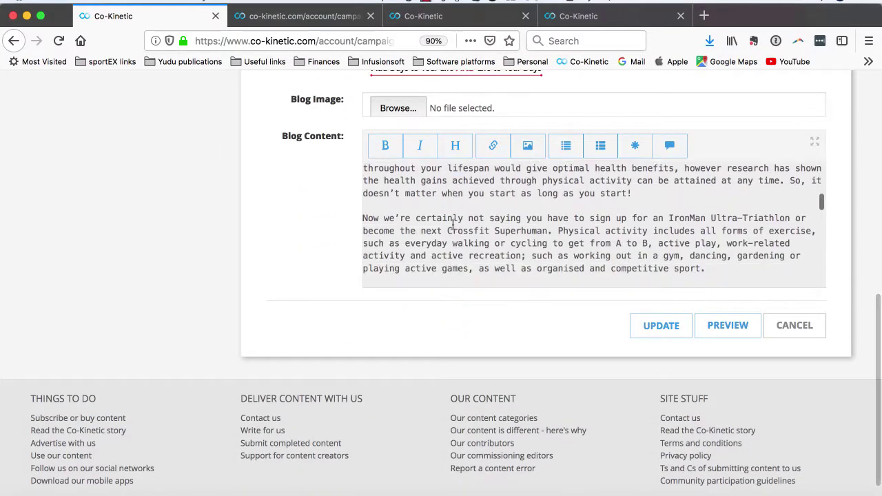
scroll(453, 225, down, 2)
scroll(453, 225, down, 1)
scroll(453, 225, down, 3)
scroll(452, 225, down, 1)
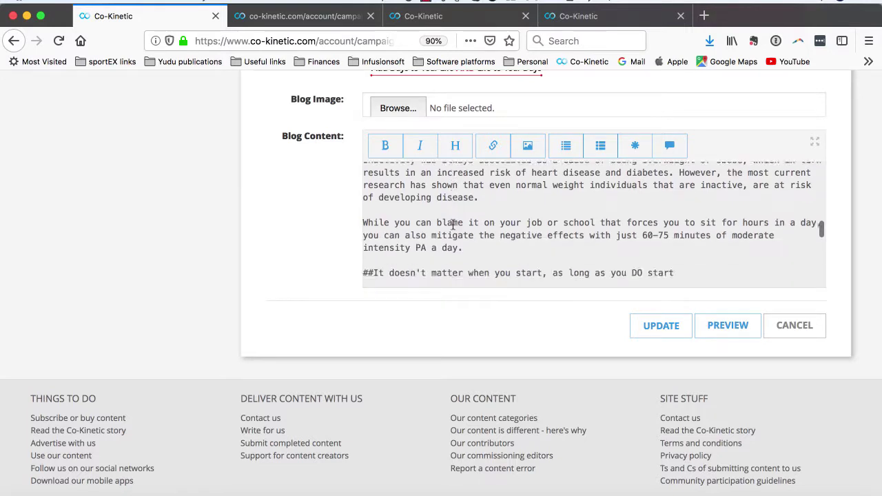
scroll(452, 225, down, 2)
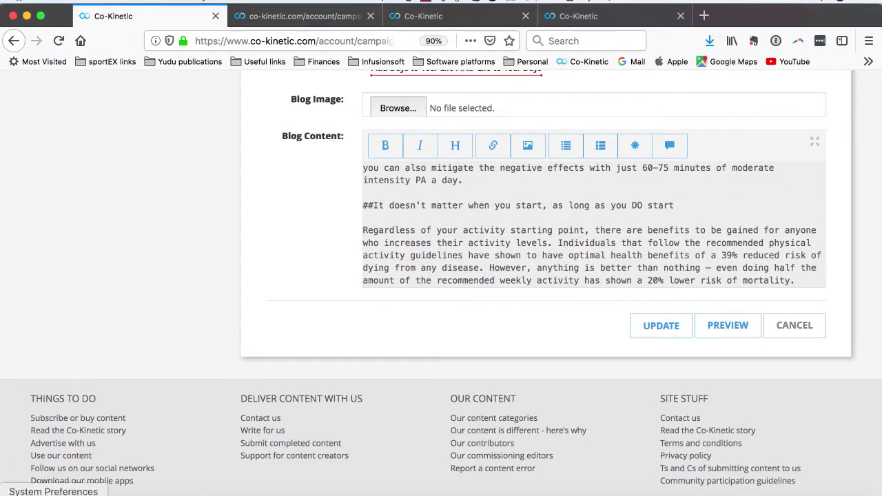
click(26, 491)
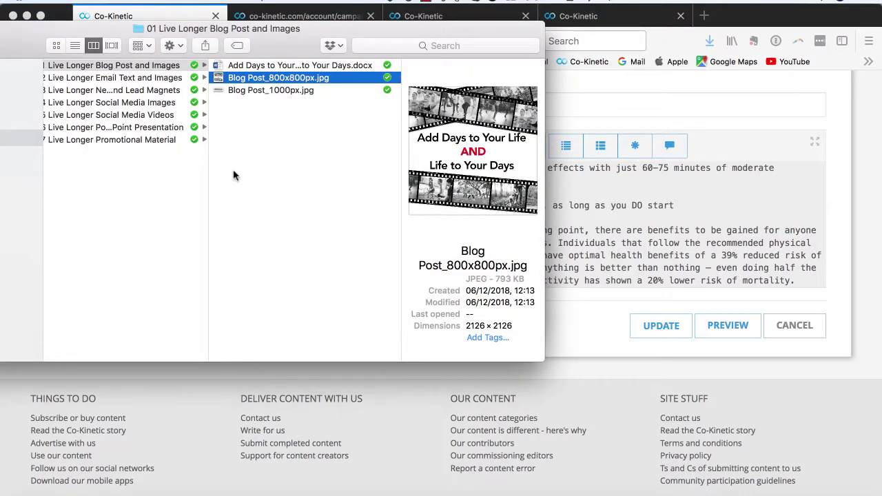
scroll(231, 175, left, 3)
scroll(231, 174, left, 2)
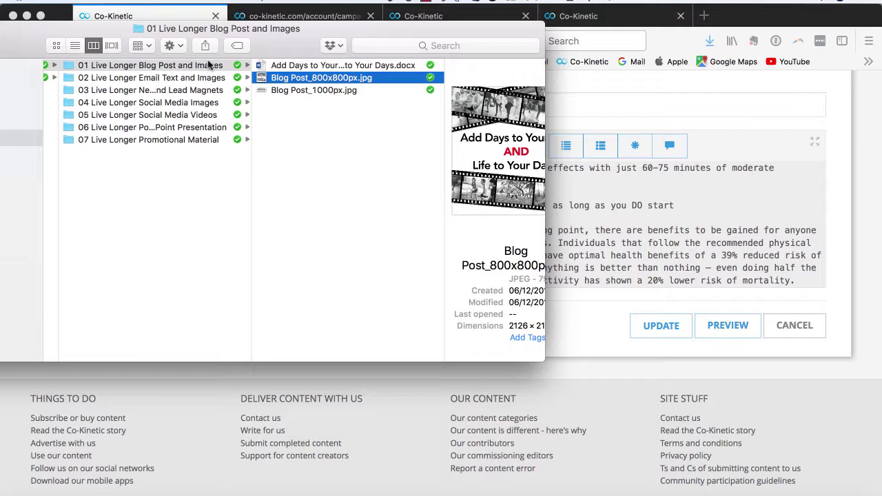
click(326, 65)
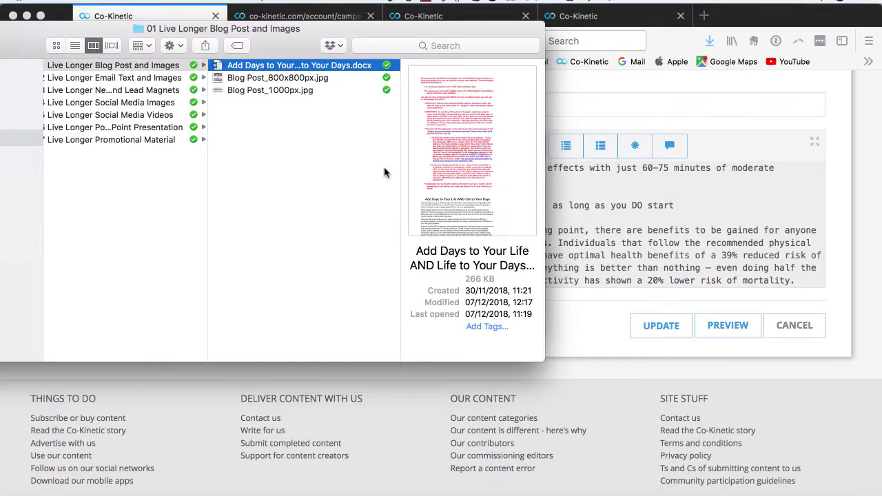
click(296, 79)
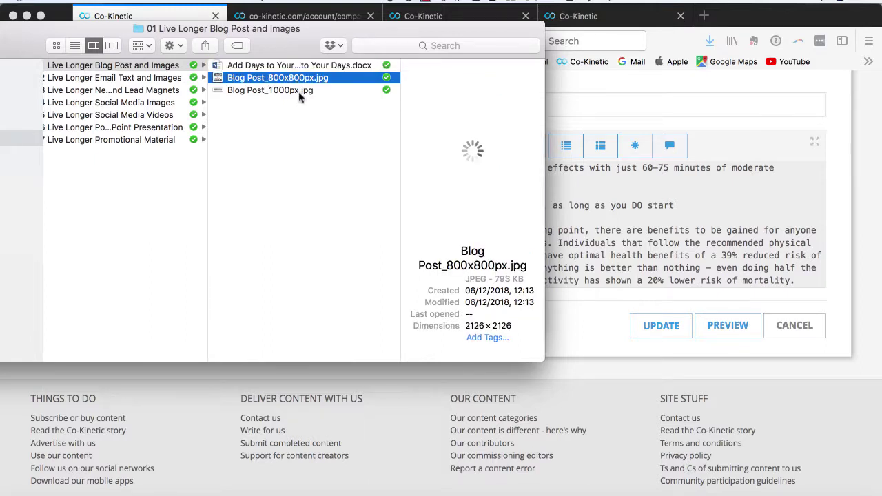
click(300, 95)
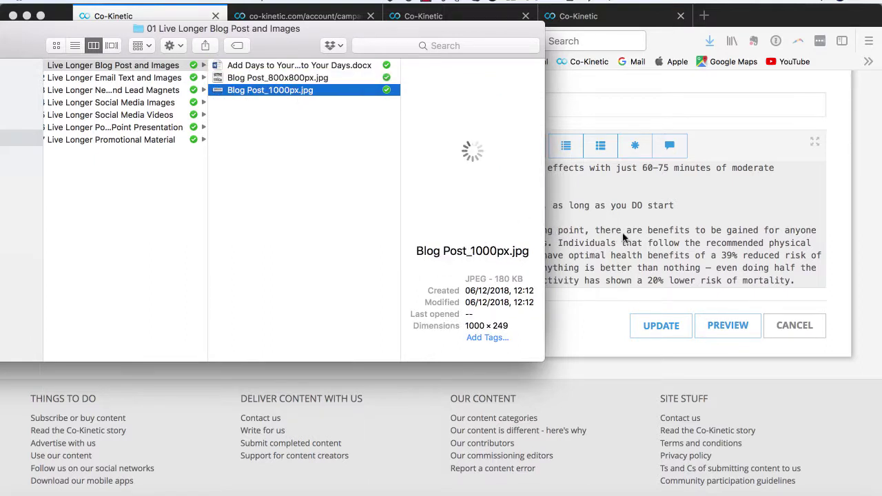
scroll(624, 237, up, 2)
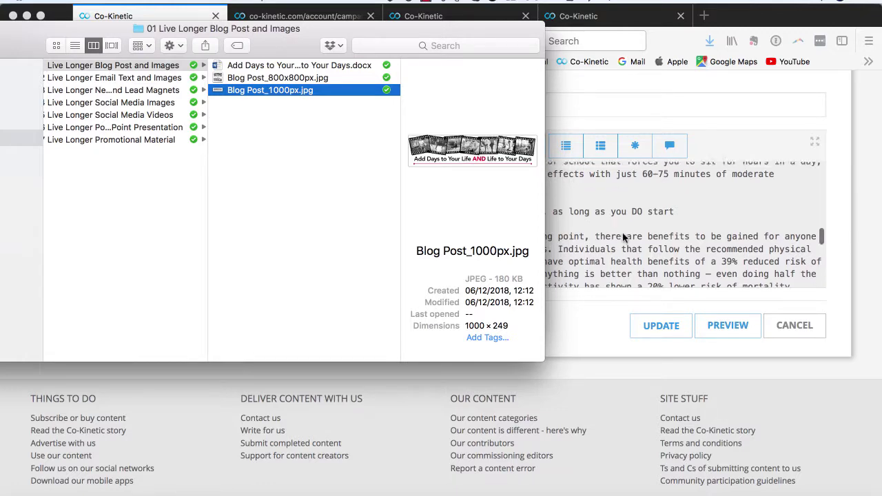
click(637, 235)
scroll(639, 232, up, 3)
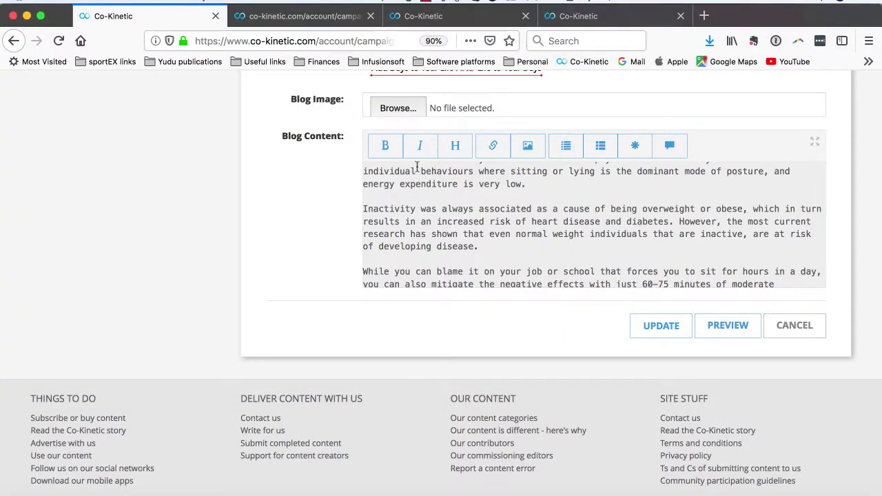
Scroll through the Markdown blog text to check the ten-condition list, leaflets download link and sign-off.
scroll(483, 230, down, 1)
scroll(483, 231, down, 2)
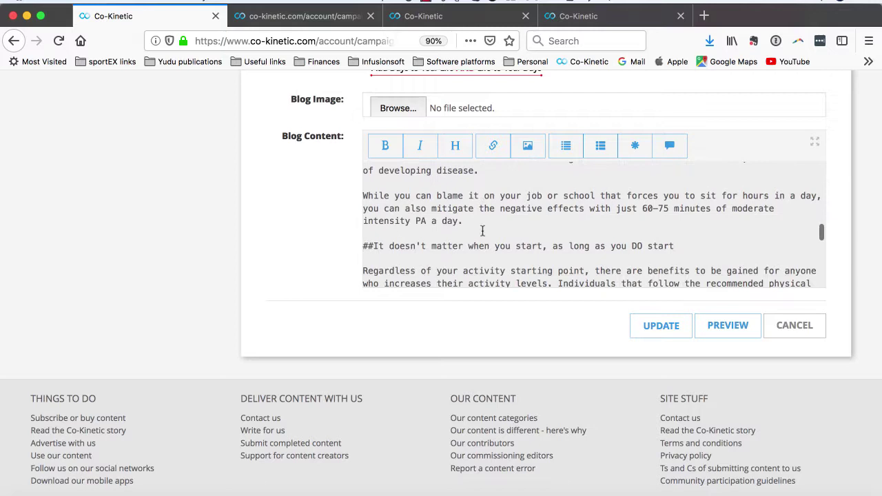
scroll(483, 230, down, 2)
scroll(483, 230, down, 1)
scroll(483, 230, down, 3)
scroll(483, 230, down, 2)
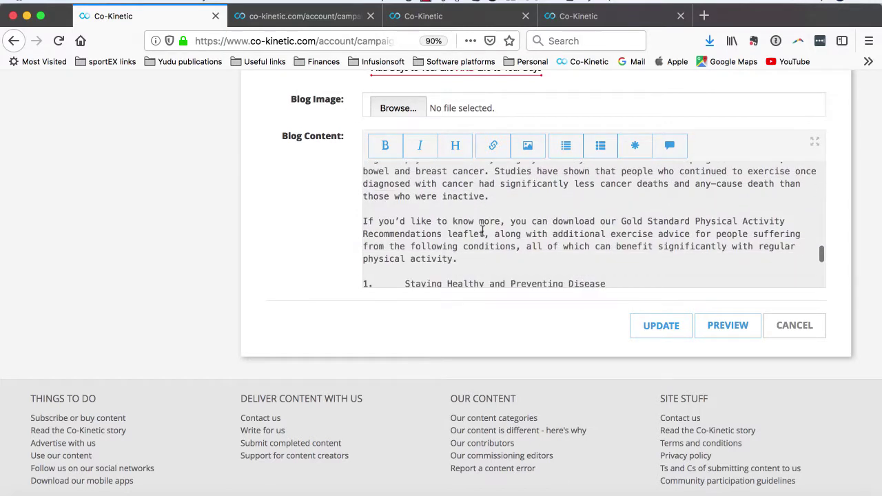
scroll(483, 230, down, 3)
scroll(483, 230, down, 3)
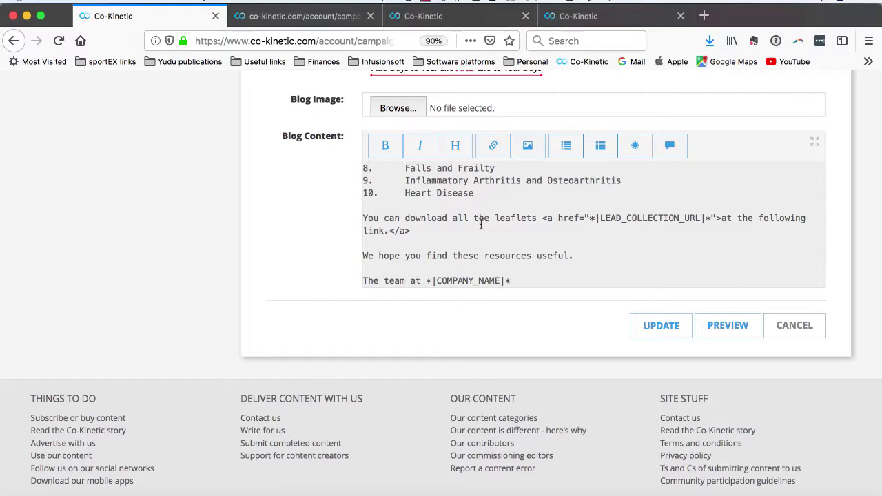
scroll(481, 224, up, 2)
scroll(481, 224, up, 3)
scroll(481, 224, up, 3)
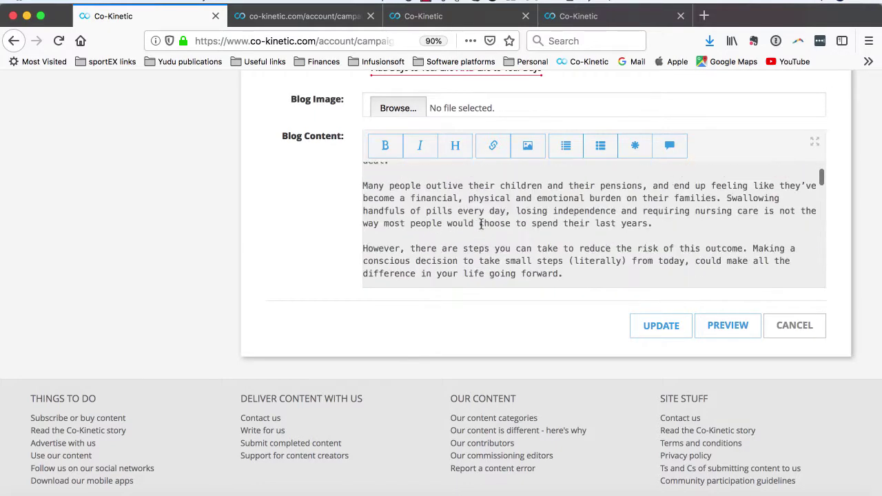
scroll(481, 223, up, 2)
scroll(481, 224, up, 1)
scroll(482, 235, up, 1)
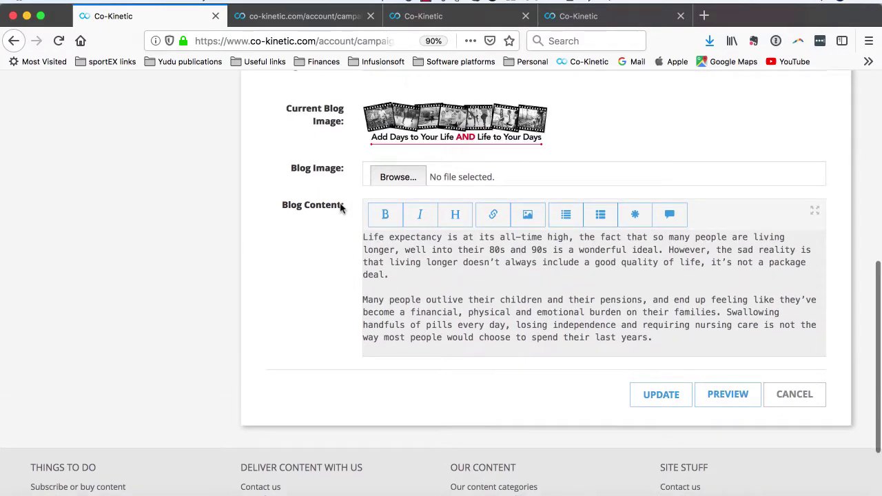
scroll(484, 255, down, 5)
scroll(485, 255, down, 3)
scroll(485, 255, down, 2)
scroll(484, 254, down, 2)
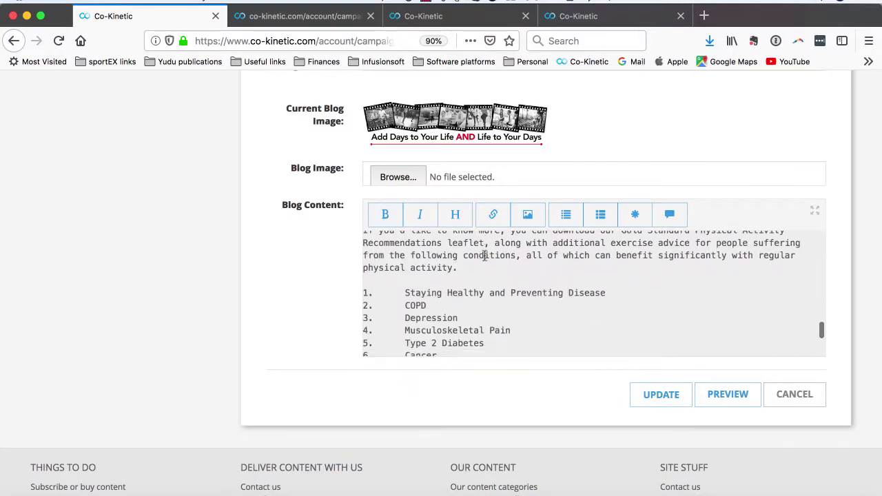
scroll(484, 256, down, 1)
scroll(484, 257, down, 2)
scroll(484, 257, down, 1)
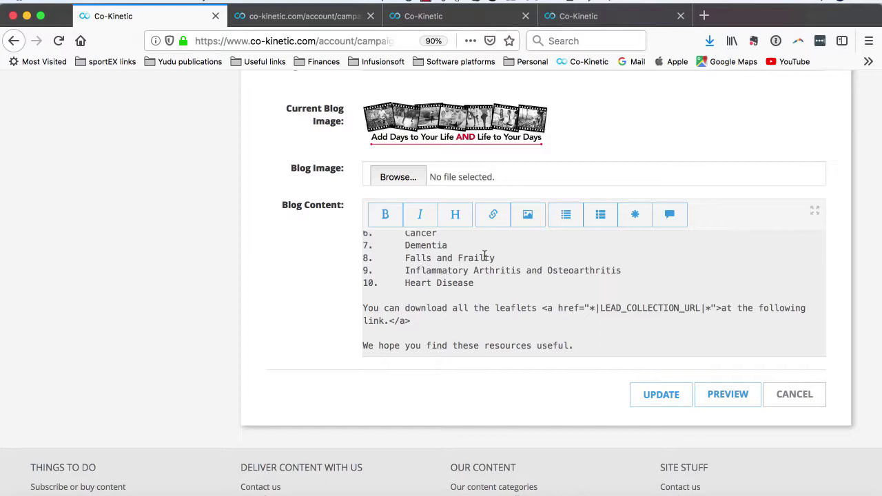
scroll(484, 255, up, 1)
scroll(485, 255, down, 2)
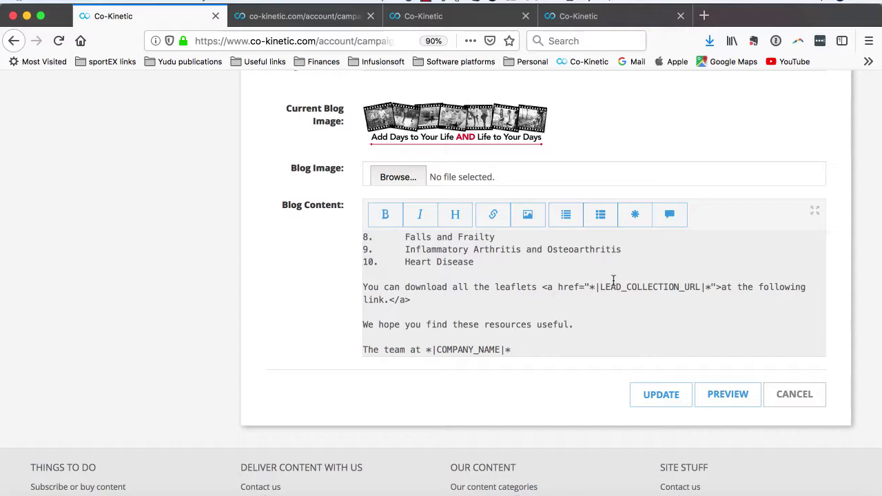
scroll(613, 280, up, 3)
scroll(614, 279, up, 3)
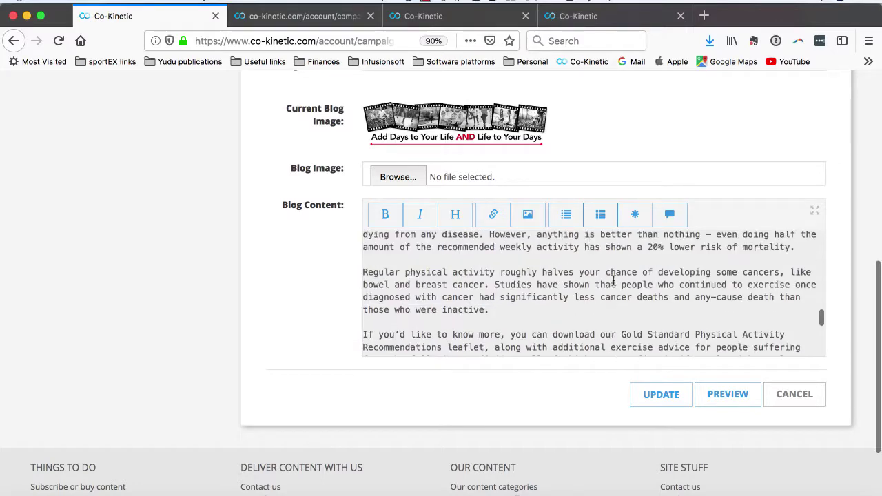
scroll(613, 280, up, 3)
scroll(614, 280, up, 2)
scroll(613, 280, up, 3)
scroll(613, 279, up, 3)
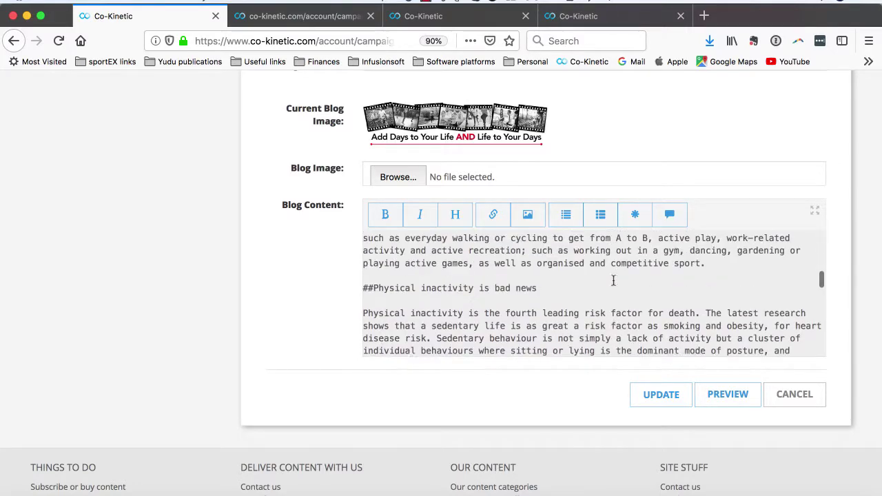
scroll(613, 280, up, 3)
scroll(613, 279, down, 1)
scroll(613, 280, down, 3)
scroll(613, 280, down, 3)
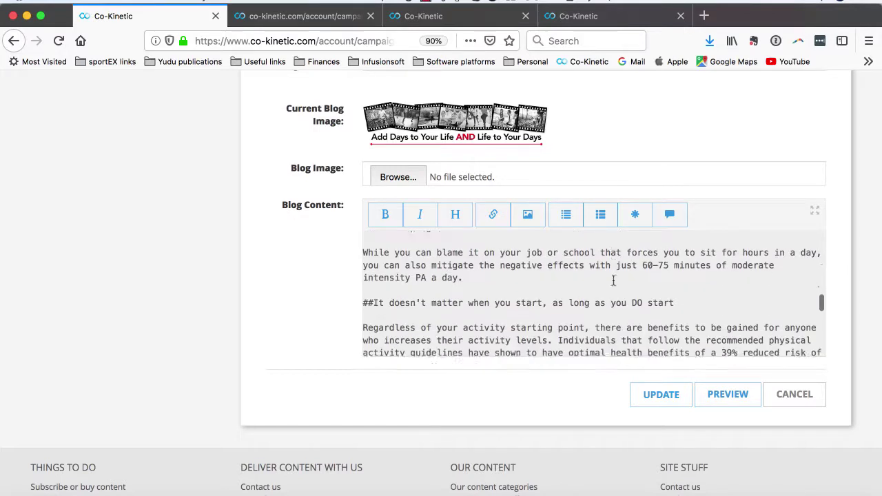
scroll(613, 280, down, 3)
scroll(613, 280, down, 3)
scroll(614, 280, down, 3)
scroll(614, 280, down, 1)
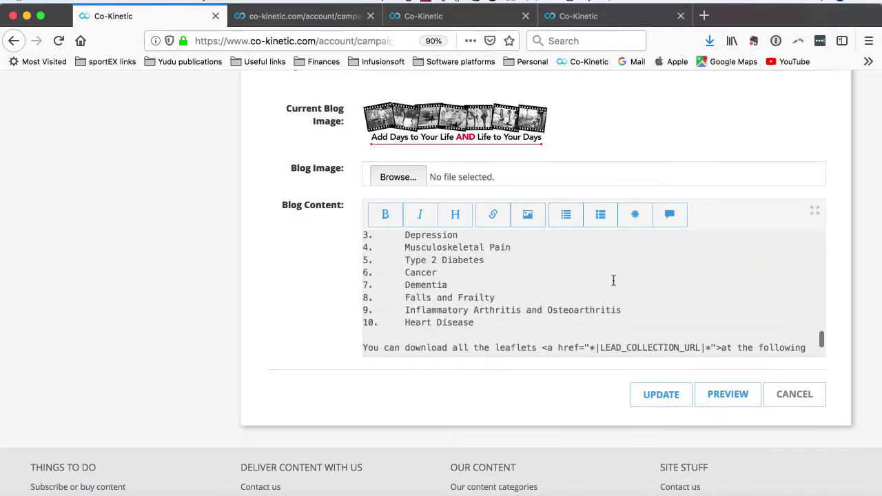
scroll(613, 280, up, 3)
scroll(613, 280, down, 1)
scroll(613, 281, down, 2)
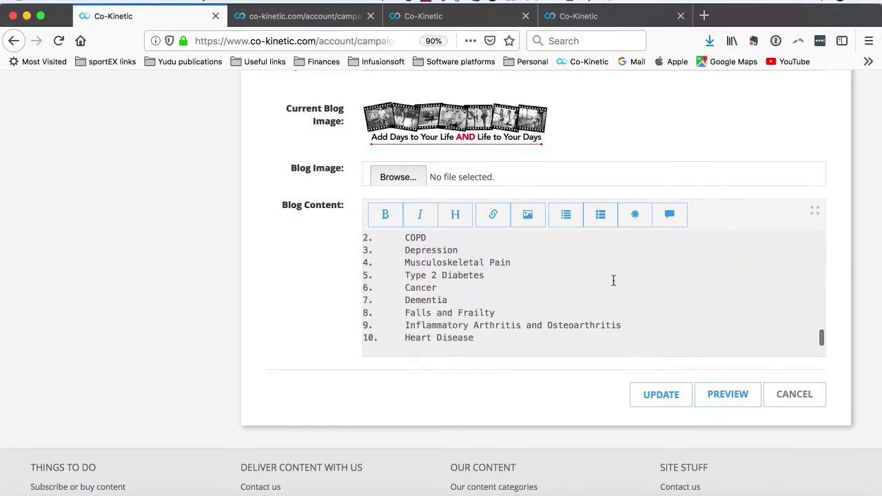
scroll(613, 280, down, 2)
scroll(613, 281, down, 1)
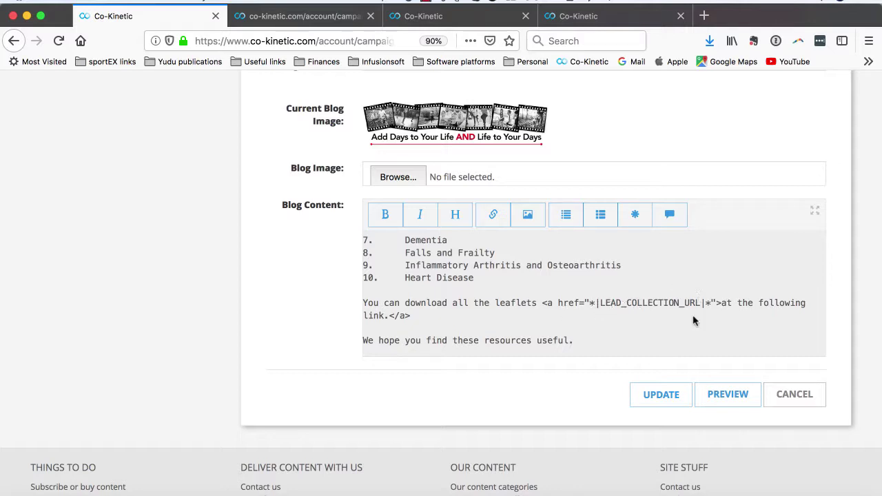
Update the blog post and scroll through the public Add Days to Your Life page.
click(668, 395)
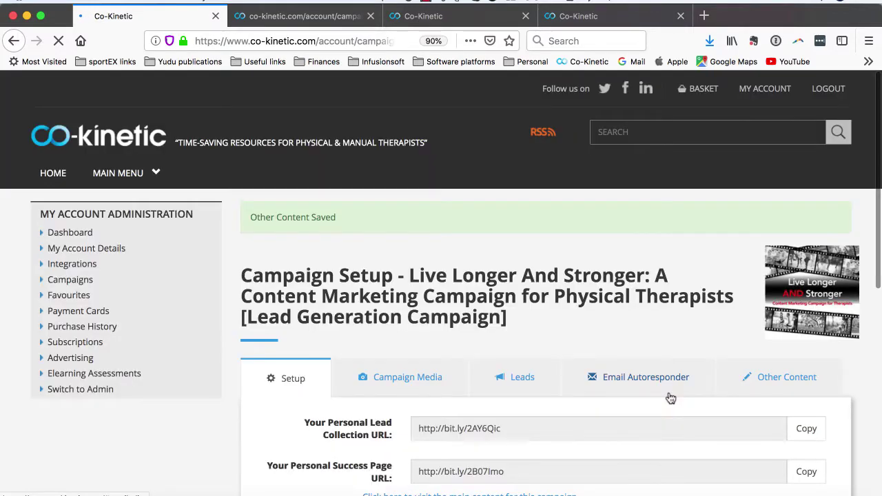
scroll(669, 397, down, 5)
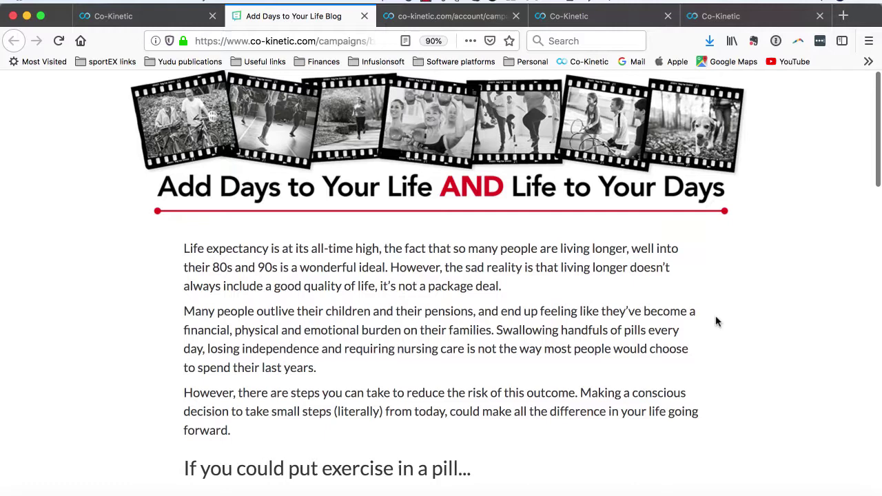
scroll(716, 321, down, 1)
scroll(715, 321, down, 1)
scroll(715, 321, down, 2)
scroll(715, 321, down, 3)
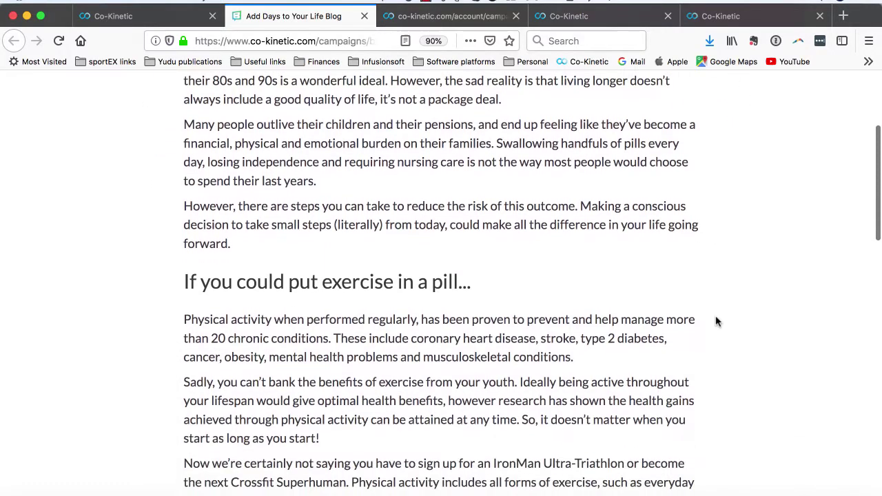
scroll(716, 321, down, 3)
scroll(716, 321, down, 5)
scroll(715, 321, down, 2)
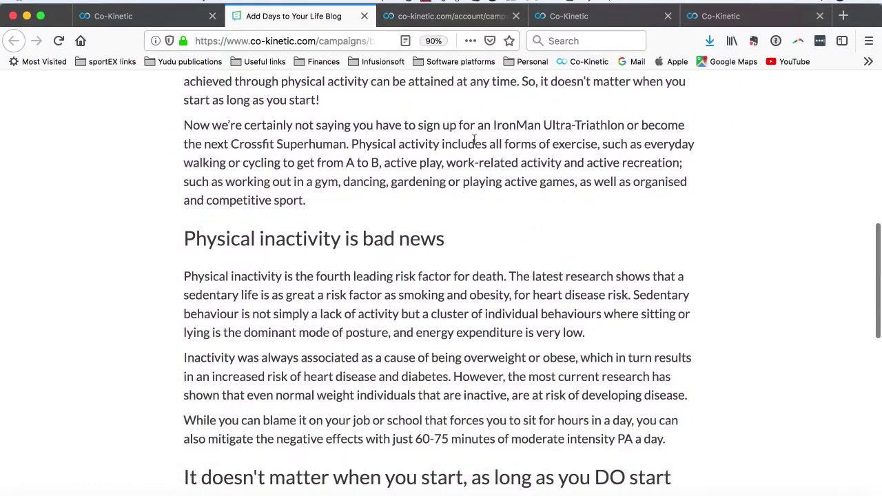
scroll(335, 216, down, 4)
scroll(334, 216, down, 3)
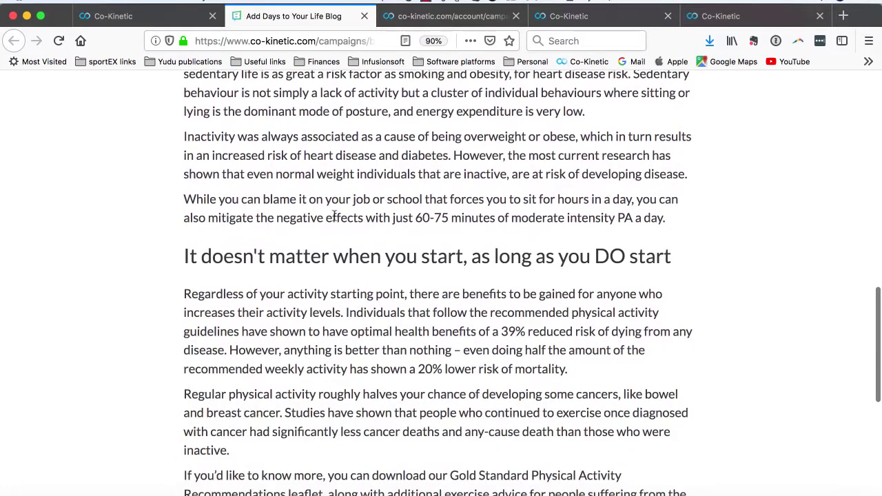
scroll(334, 216, down, 5)
scroll(335, 215, down, 2)
scroll(336, 218, down, 3)
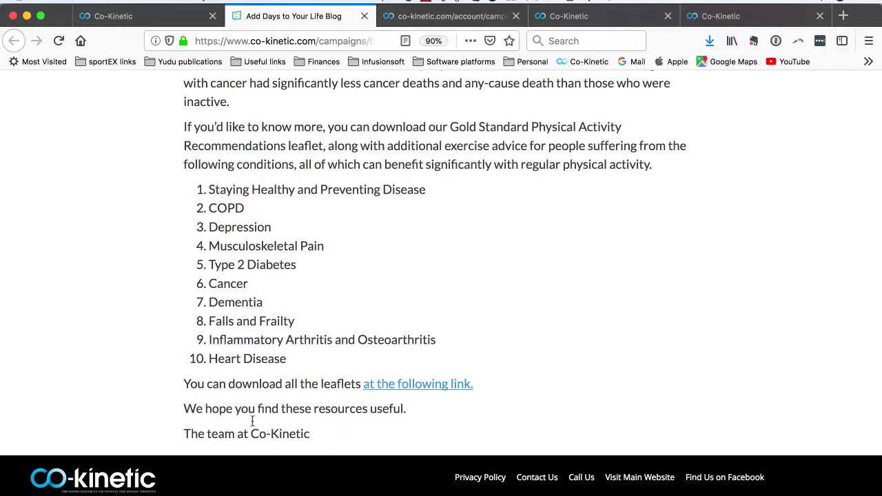
scroll(279, 433, down, 1)
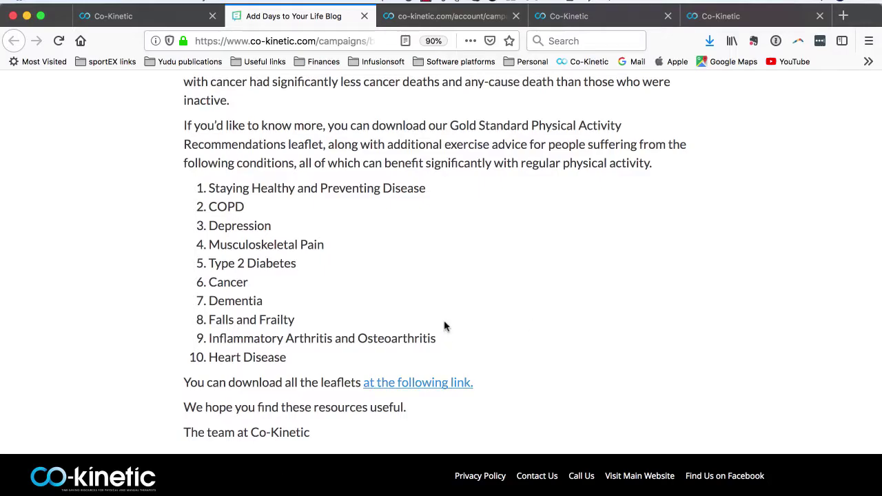
scroll(444, 326, up, 1)
scroll(444, 326, up, 10)
scroll(444, 323, up, 10)
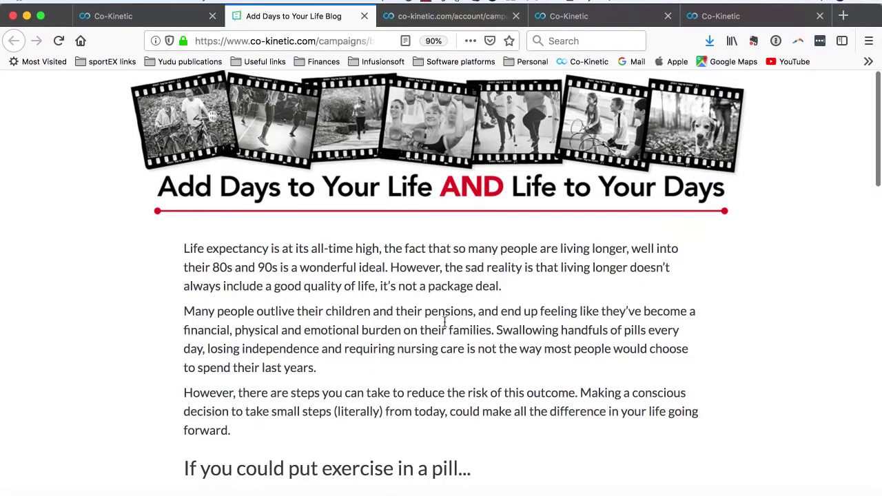
scroll(444, 322, down, 1)
scroll(444, 321, down, 2)
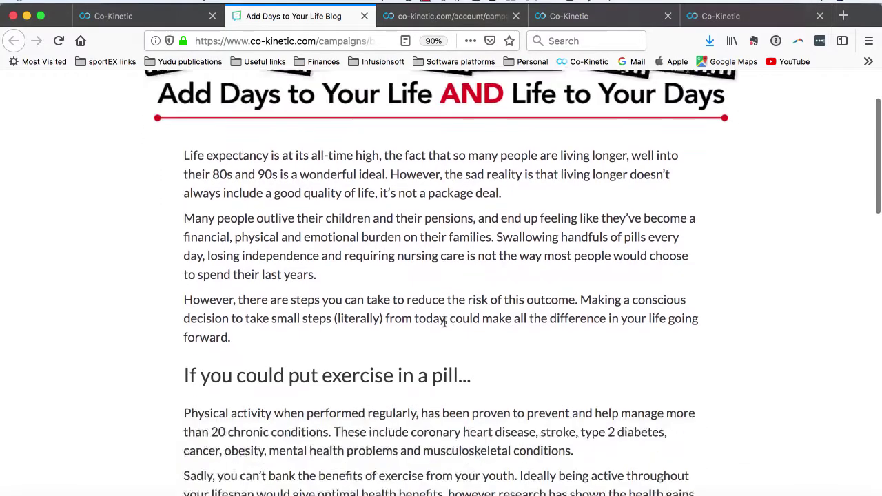
scroll(444, 322, down, 4)
scroll(444, 322, up, 6)
scroll(186, 202, down, 2)
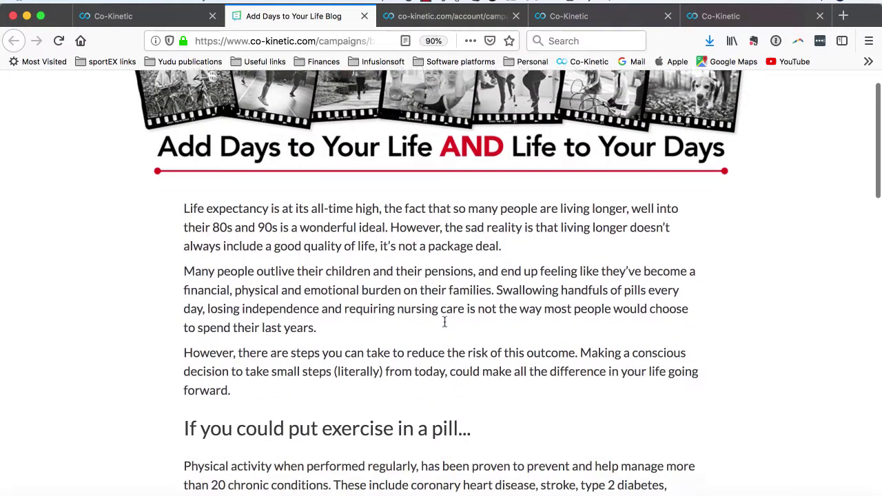
Back in the edit form, select the whole personal blog post URL, then open the Live Longer blog folder.
click(163, 19)
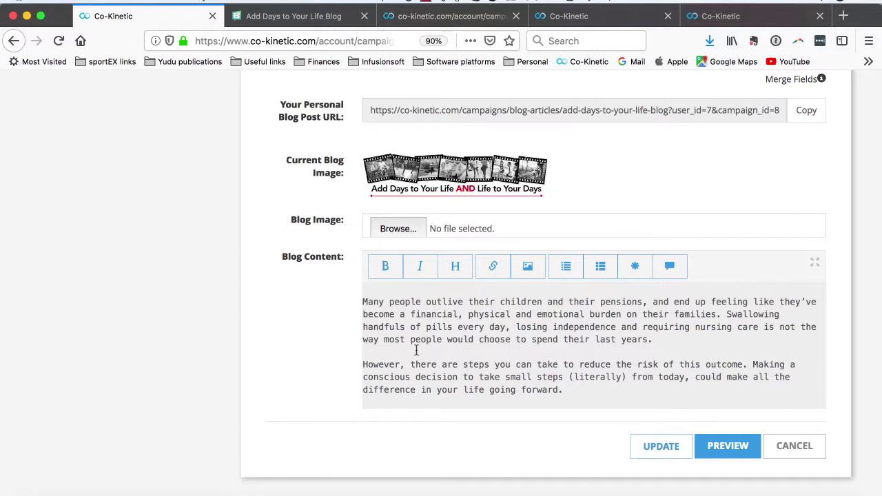
scroll(416, 350, up, 2)
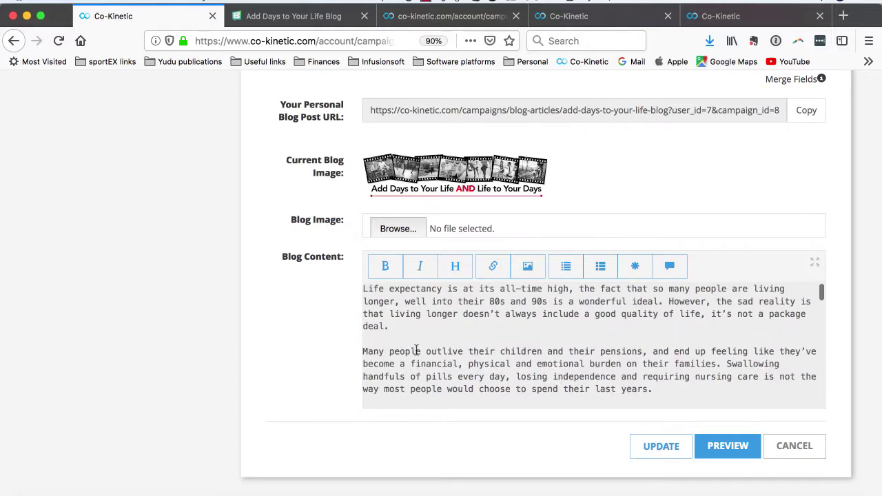
click(810, 122)
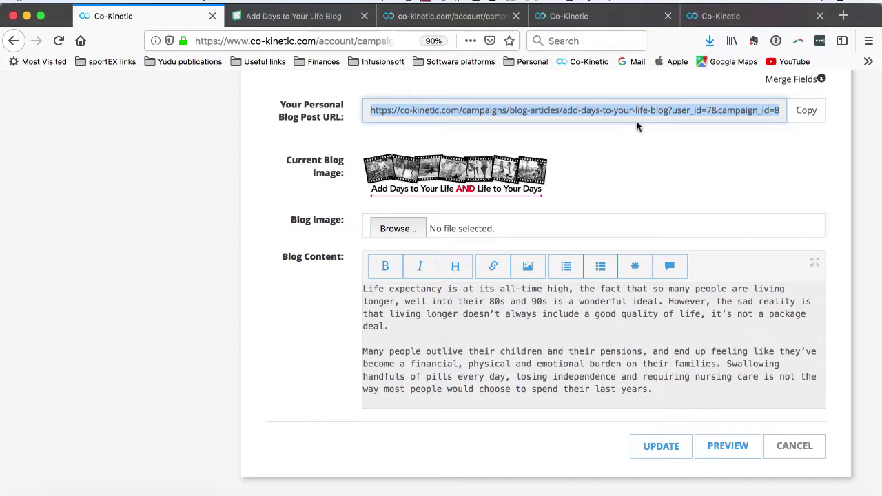
click(26, 493)
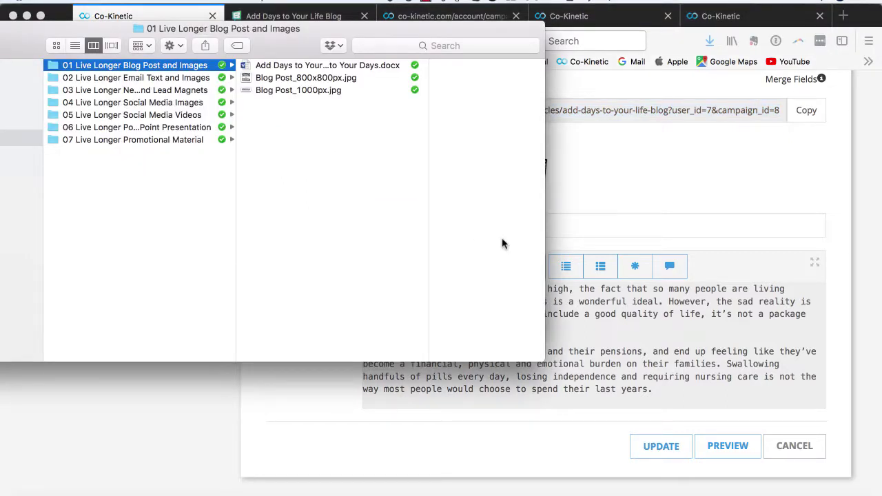
Preview Blog Post_800x800px.jpg in Finder, then scroll the blog text down to its closing sign-off.
click(324, 80)
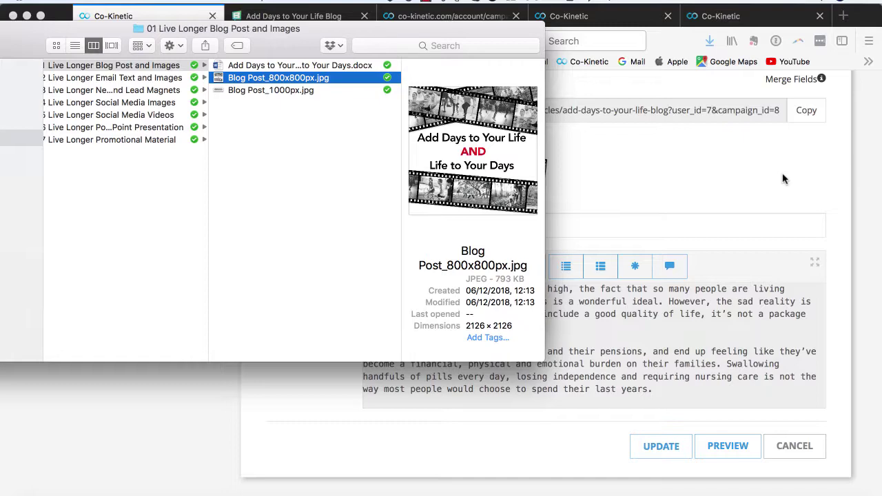
scroll(734, 338, down, 5)
scroll(734, 337, down, 5)
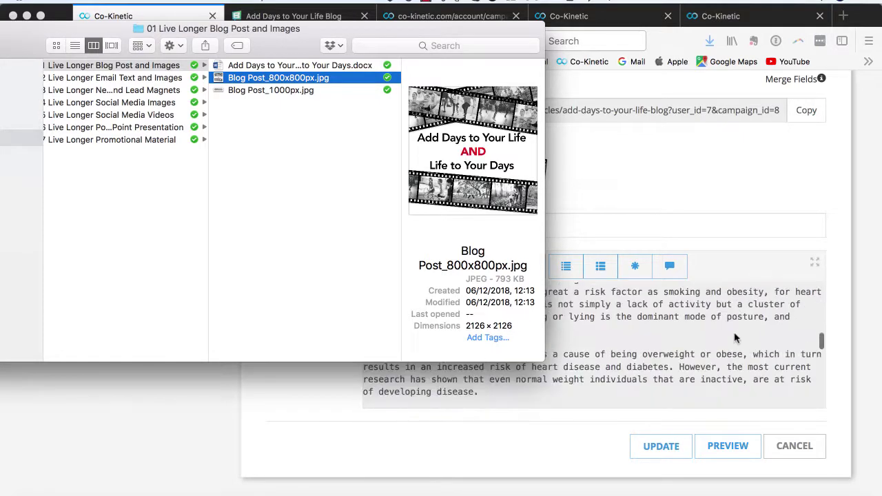
scroll(734, 338, down, 3)
scroll(734, 337, down, 3)
scroll(735, 338, down, 3)
scroll(734, 338, down, 3)
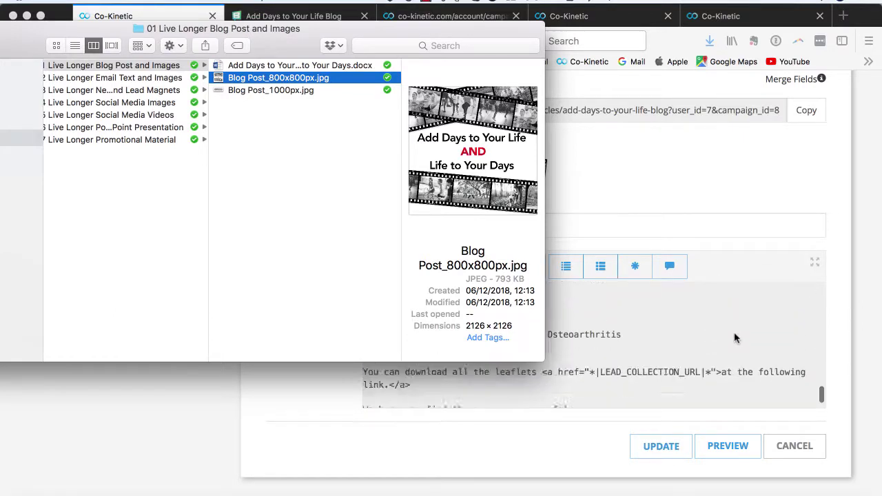
scroll(716, 348, down, 1)
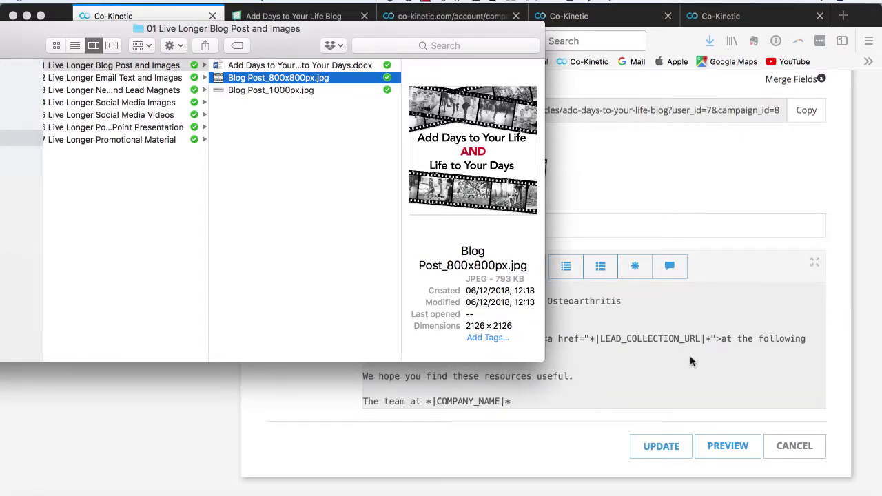